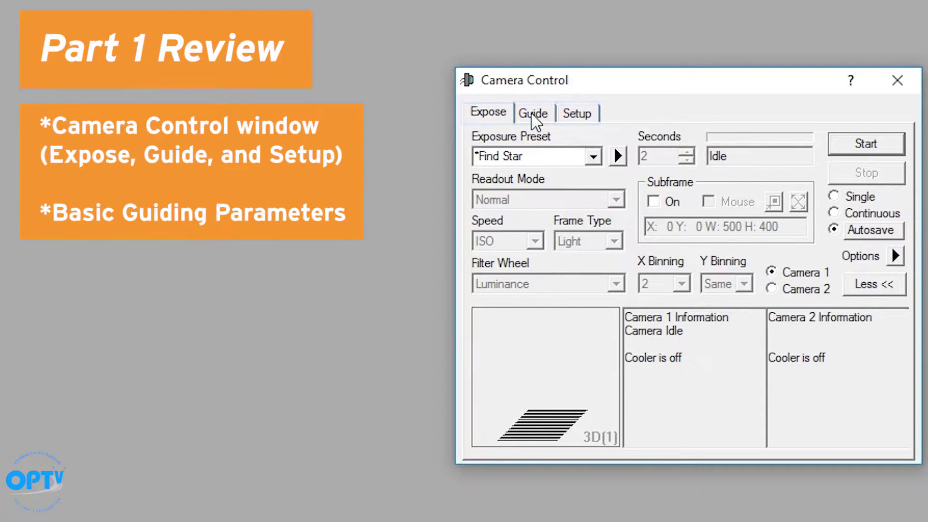
Look over the Guide and Expose pages, then show the camera Setup page with both Simulator cameras
click(532, 115)
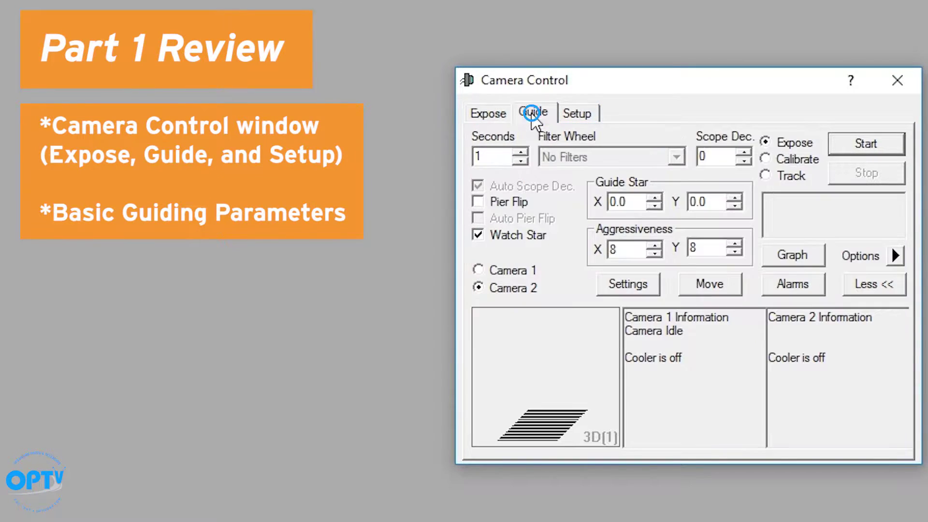
click(489, 114)
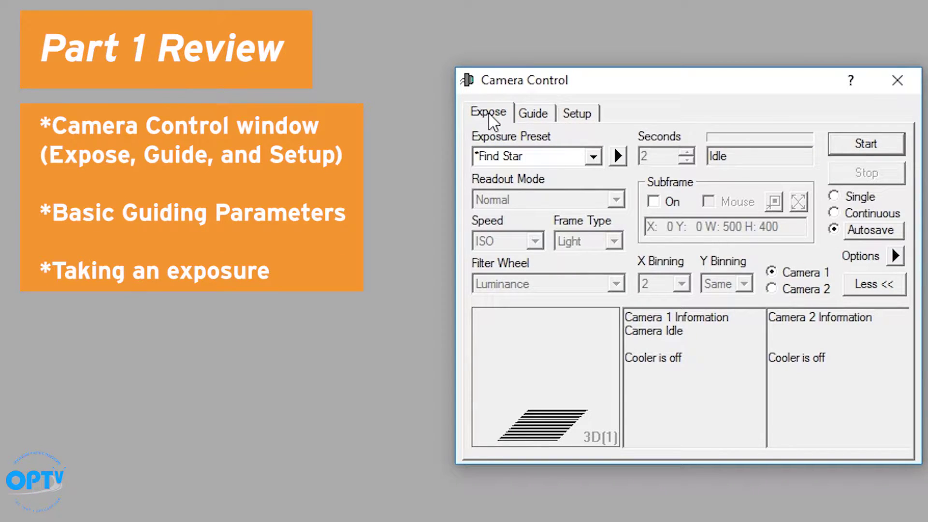
click(573, 115)
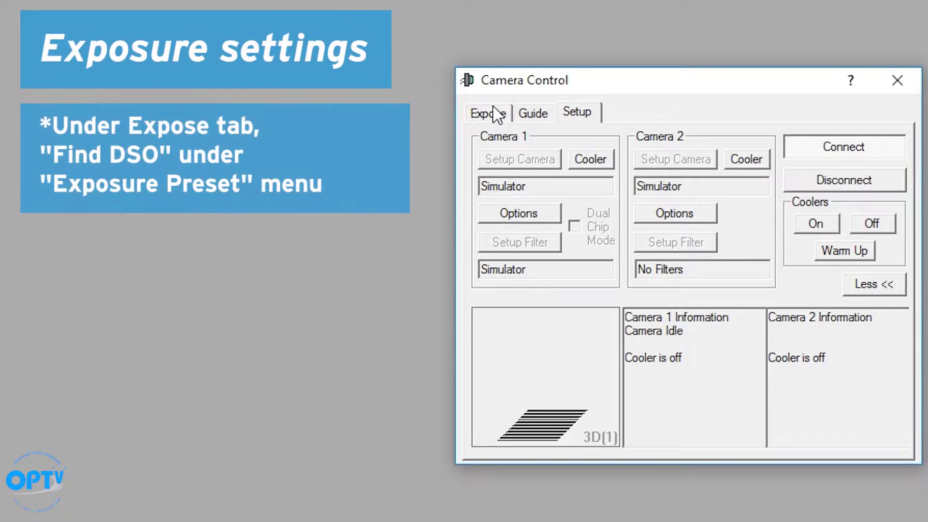
Load the Find DSO exposure preset, keep X binning at 2, and set the exposure to 20 seconds
click(496, 114)
click(593, 156)
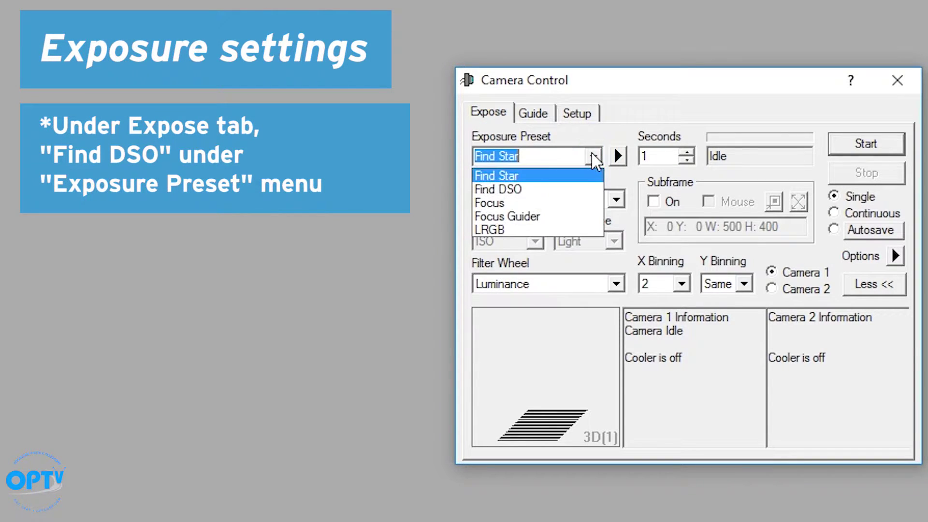
click(563, 188)
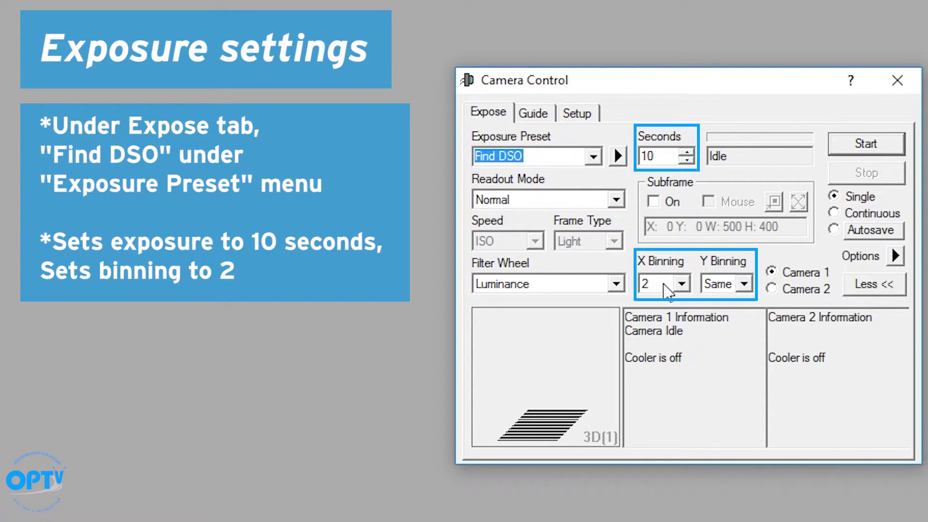
click(679, 286)
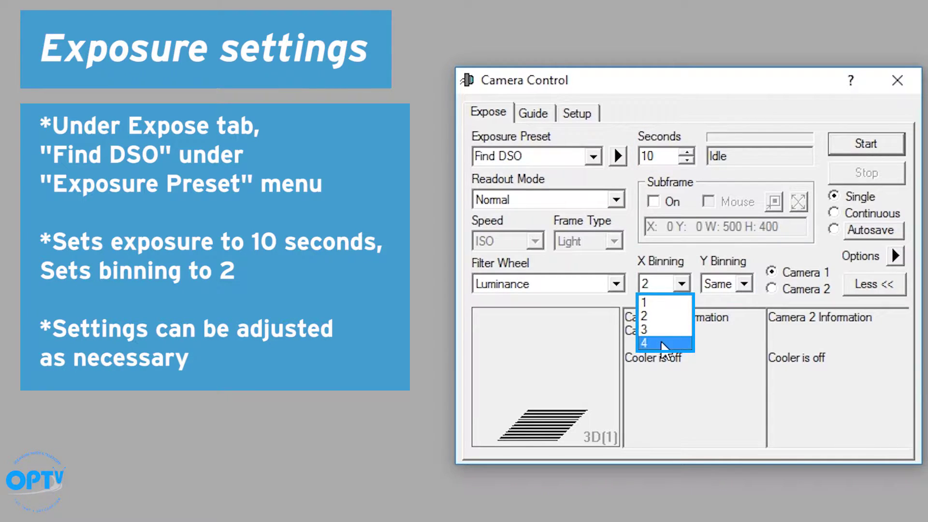
click(684, 287)
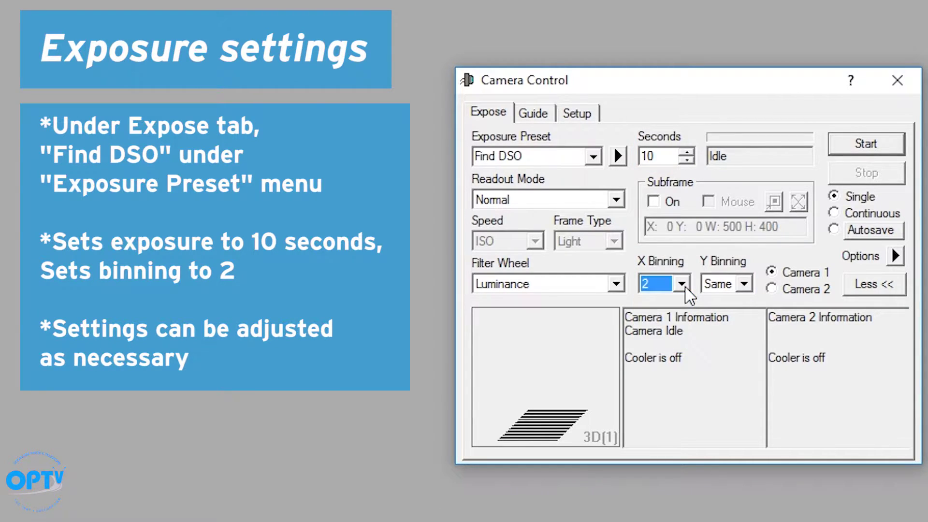
click(686, 152)
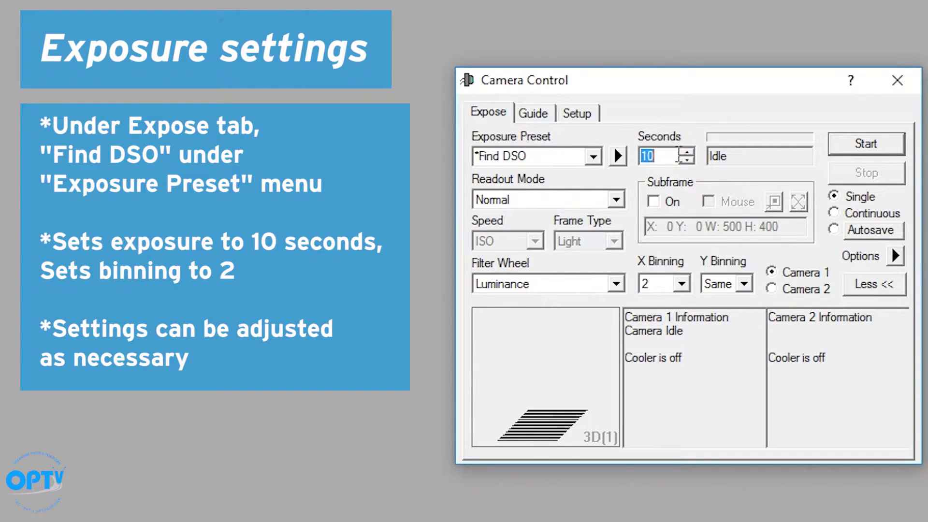
click(660, 155)
click(616, 285)
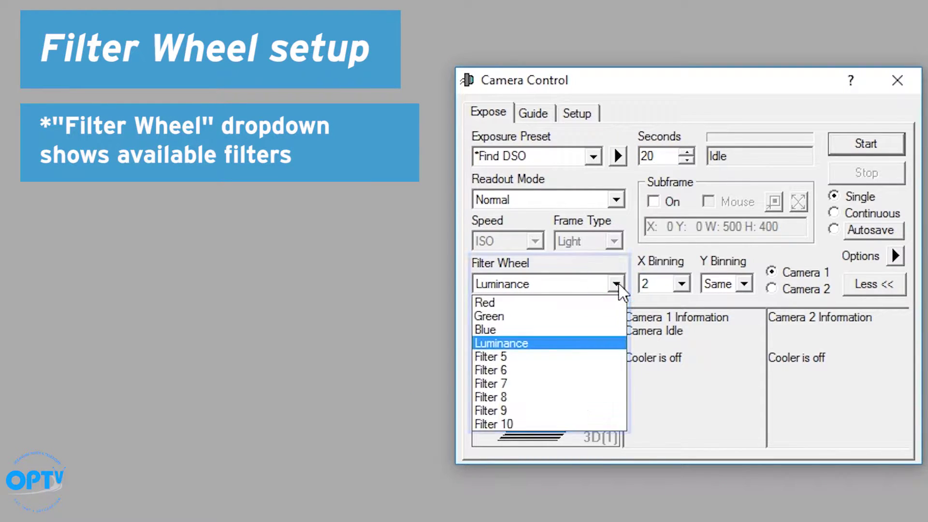
Select the Red filter and run a 20-second test exposure, then stop it
click(493, 343)
click(579, 284)
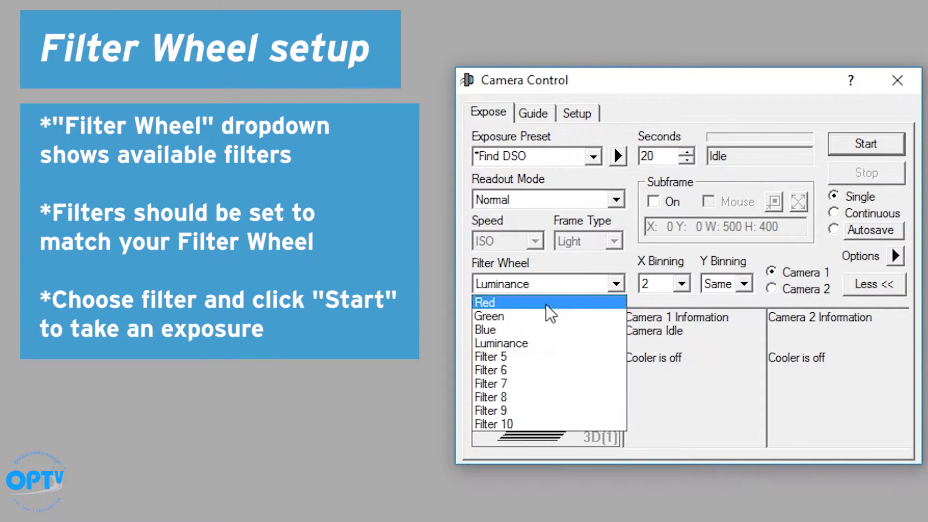
click(539, 304)
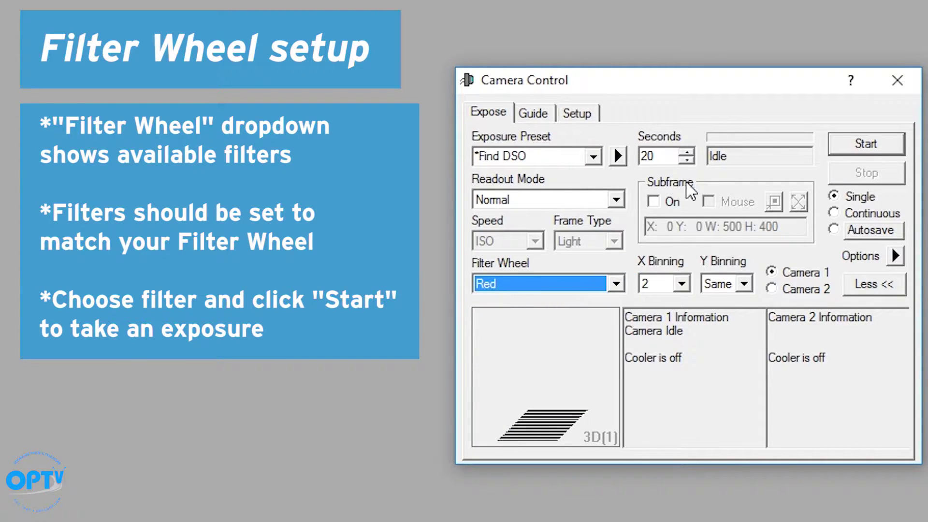
click(877, 144)
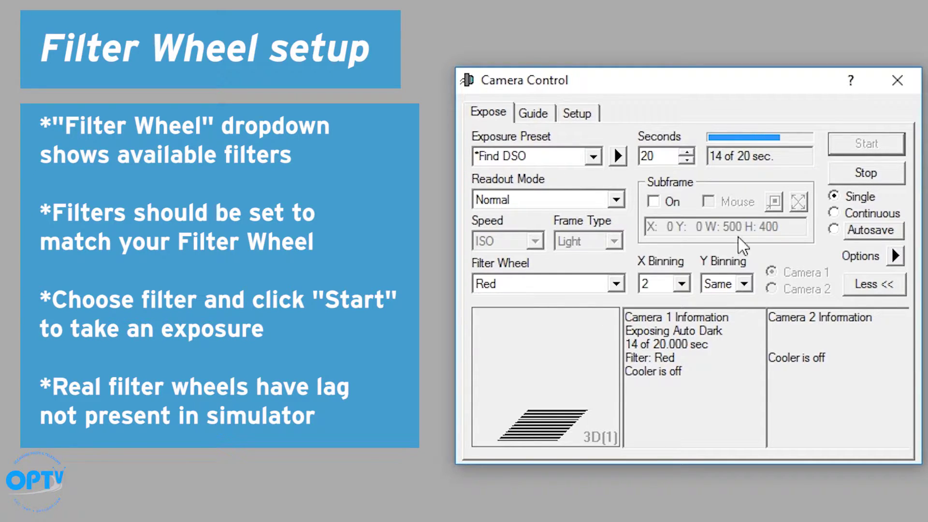
click(869, 174)
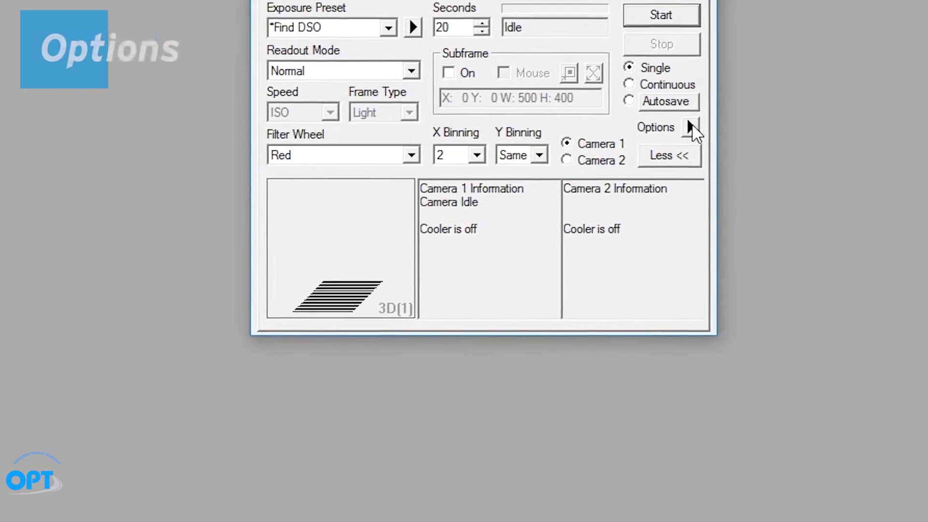
click(895, 255)
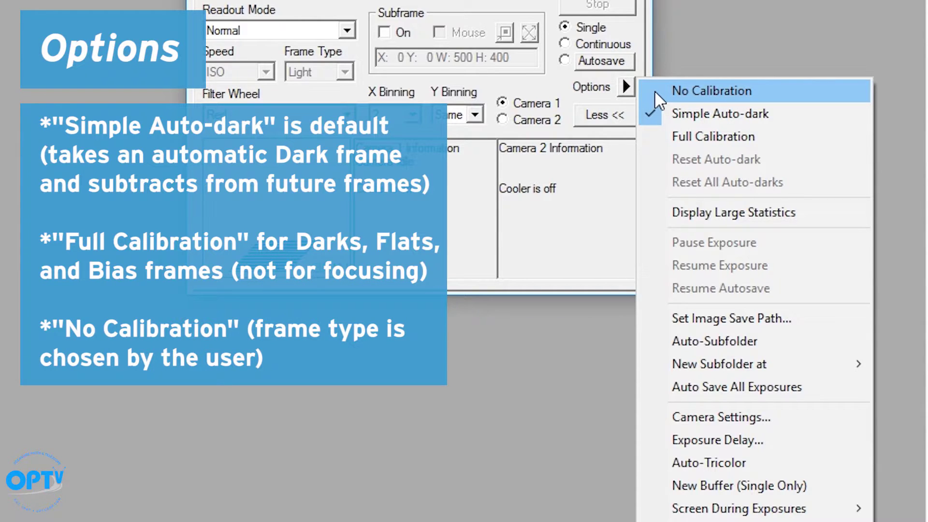
click(655, 91)
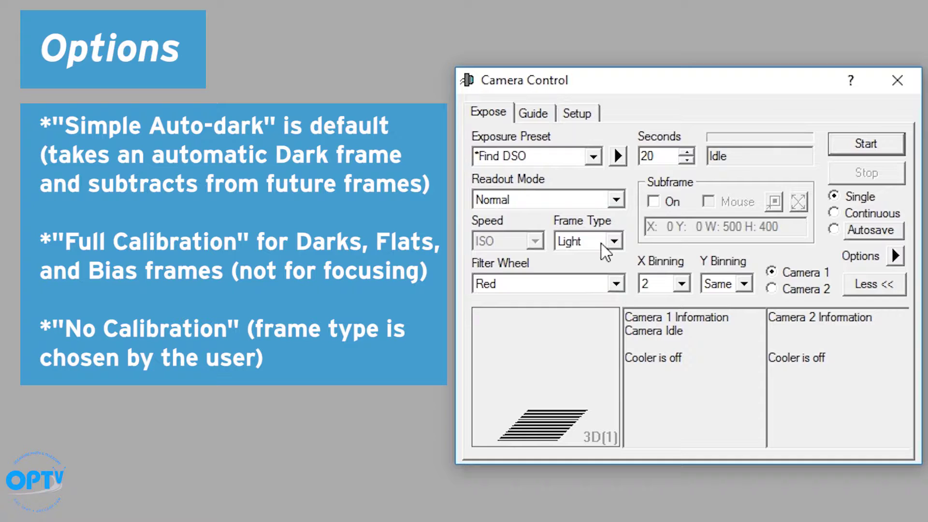
click(614, 240)
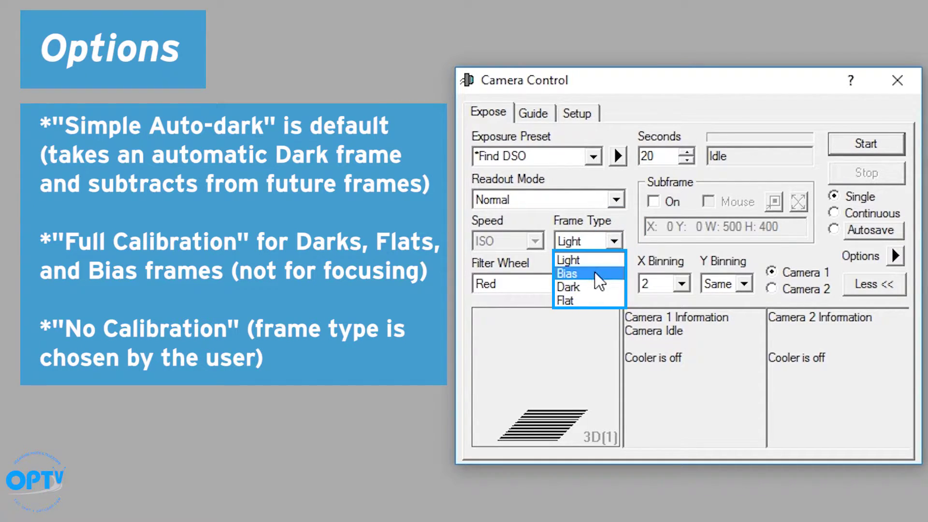
click(575, 287)
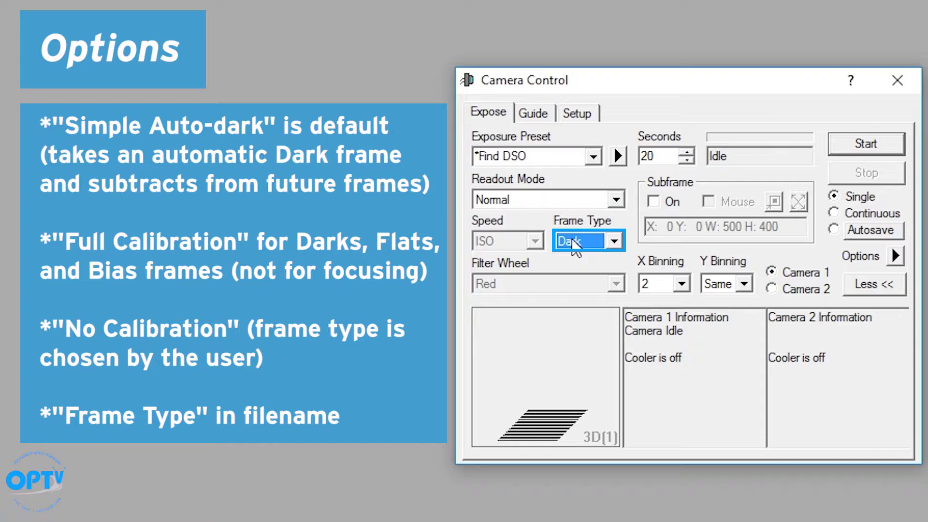
click(612, 241)
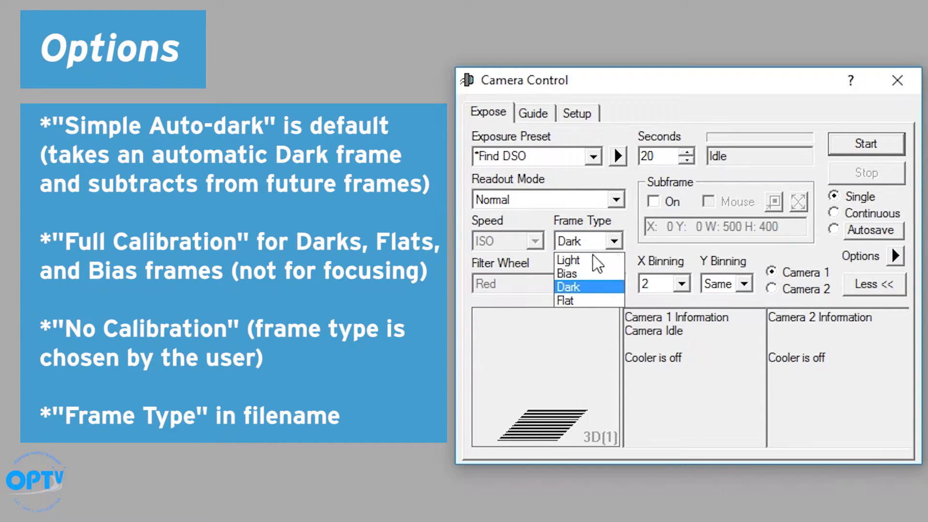
click(594, 260)
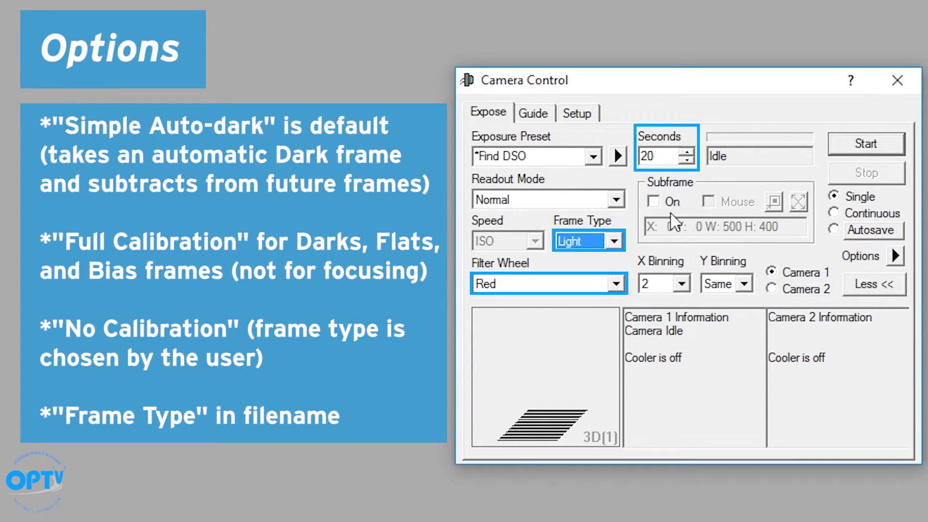
Take a 20-second Red Light exposure, then set X binning to 1 and expose a 1000×800 frame
click(865, 146)
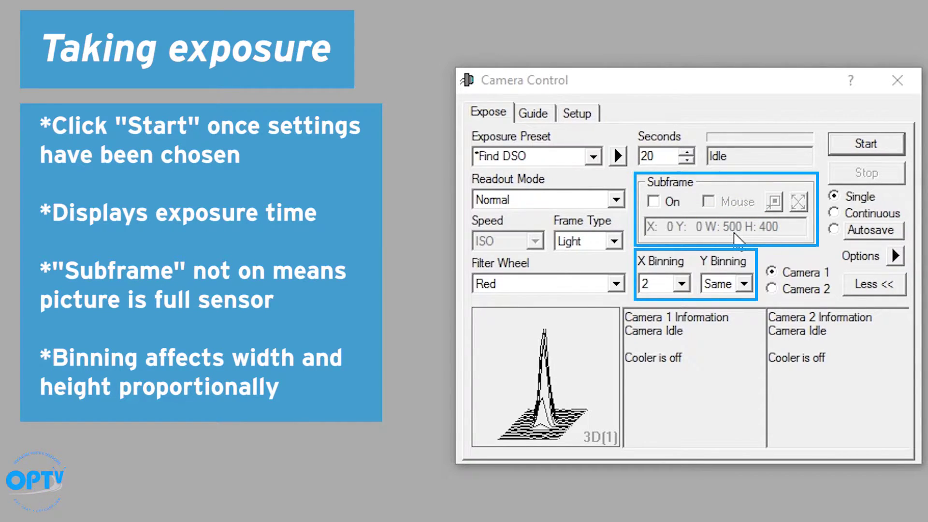
click(672, 285)
click(672, 300)
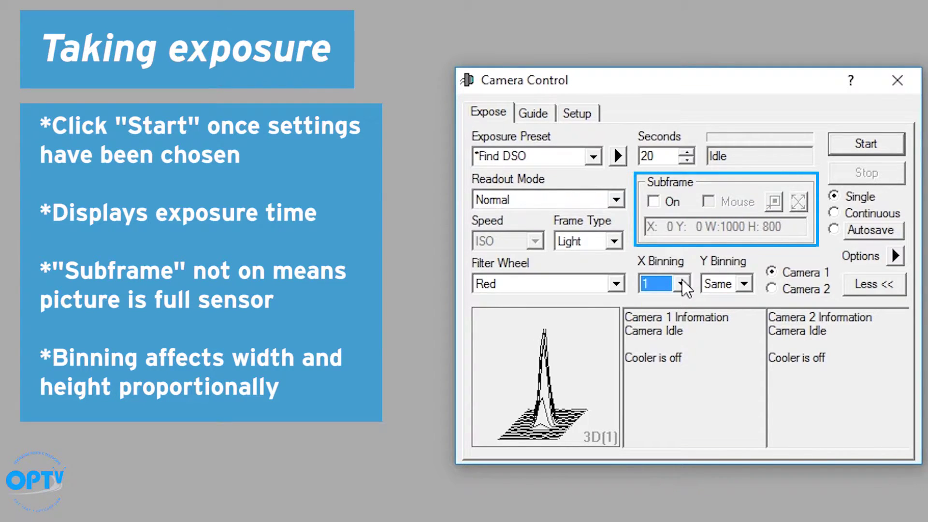
click(682, 285)
click(673, 313)
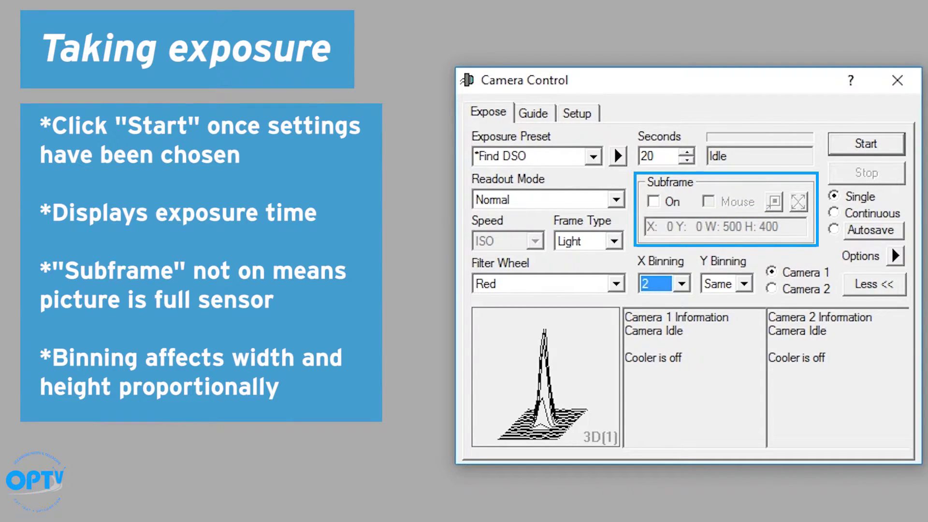
click(682, 284)
click(664, 301)
click(871, 144)
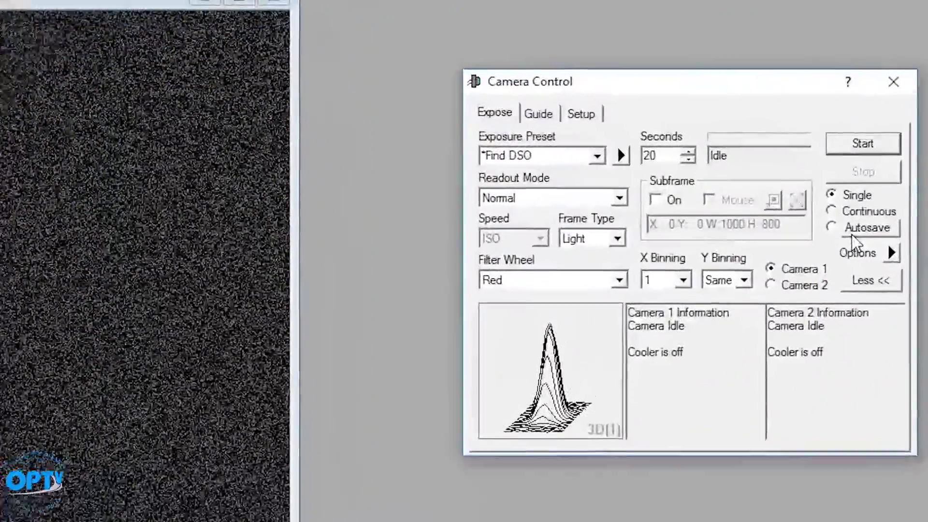
Switch to Autosave and enable four slots with Luminance, Red, Green and Blue filters
click(851, 230)
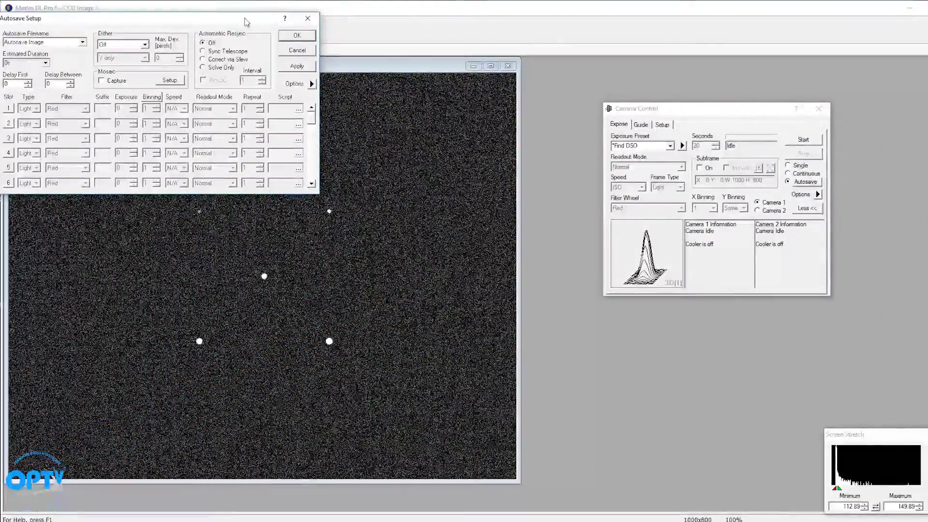
drag(247, 21, 805, 106)
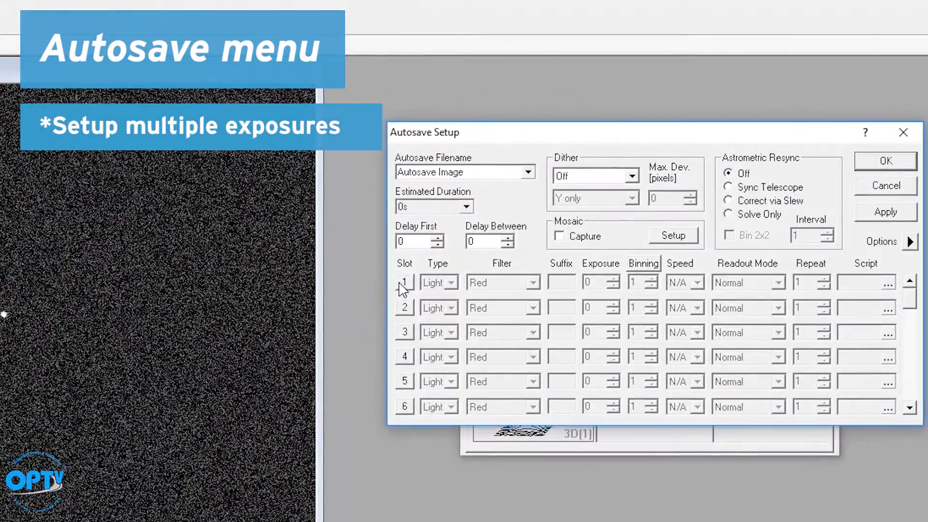
click(569, 190)
click(406, 313)
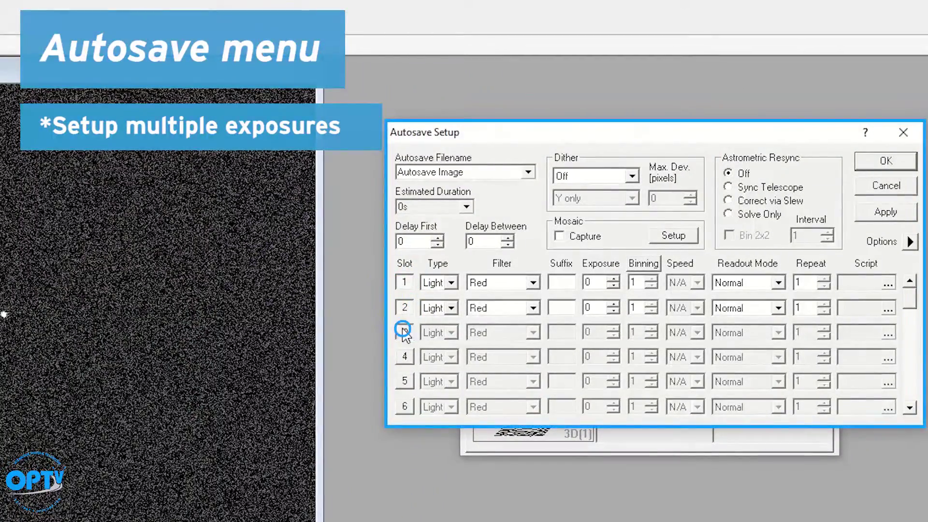
click(405, 332)
click(405, 357)
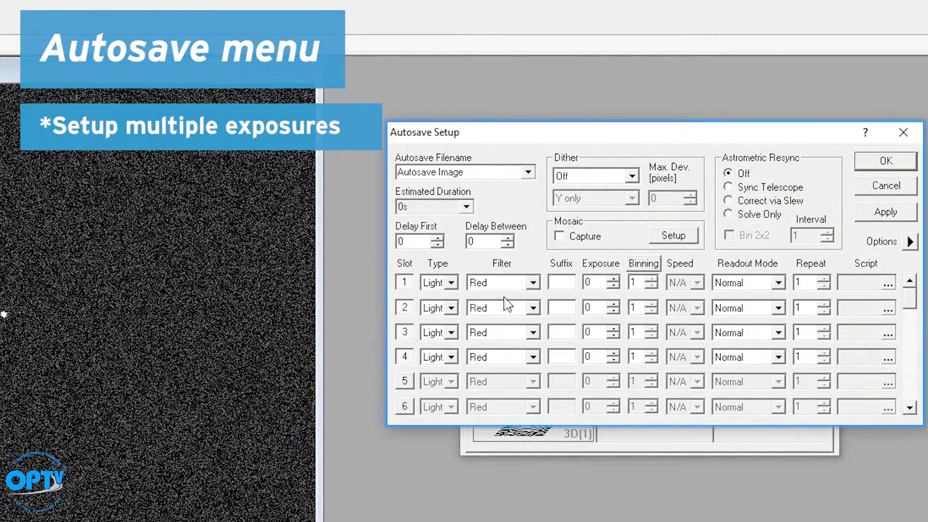
click(533, 283)
click(514, 332)
click(533, 307)
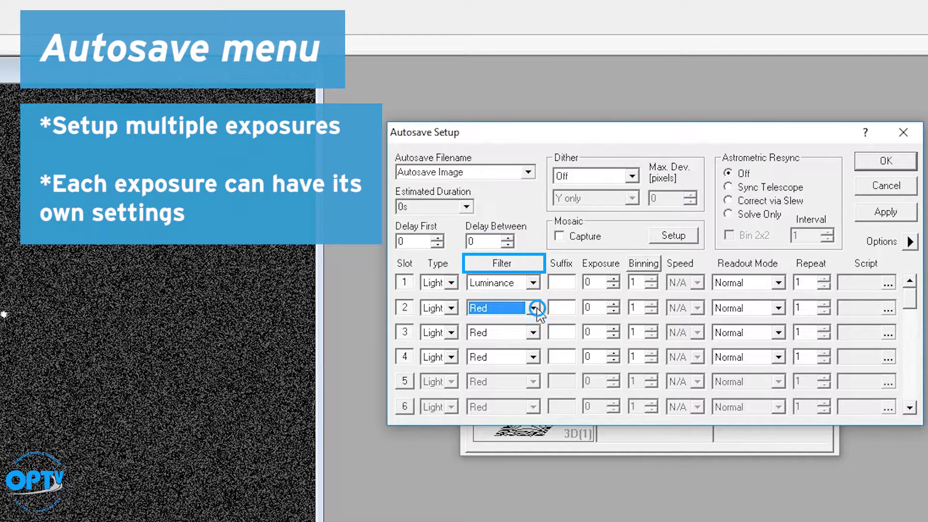
click(533, 332)
click(502, 356)
click(533, 357)
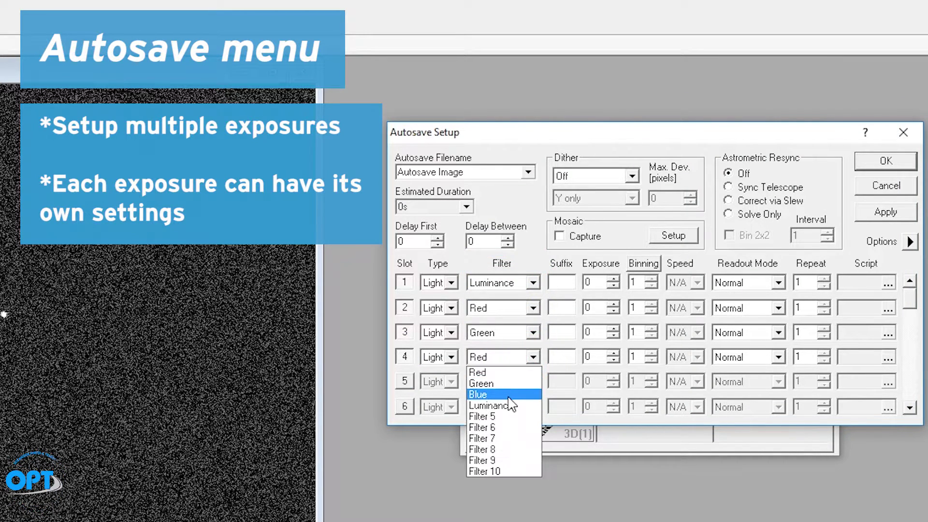
click(483, 392)
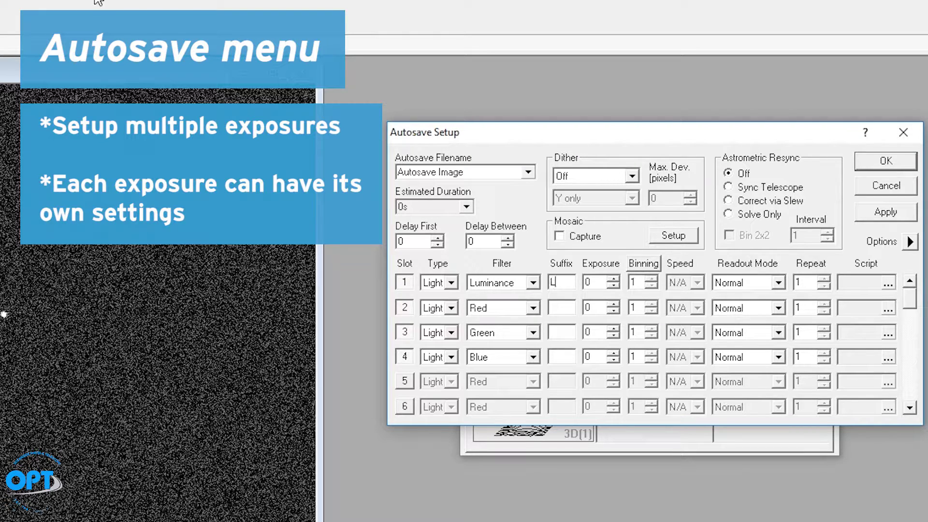
Give slots 2–4 the filename suffixes R, G and B
click(552, 307)
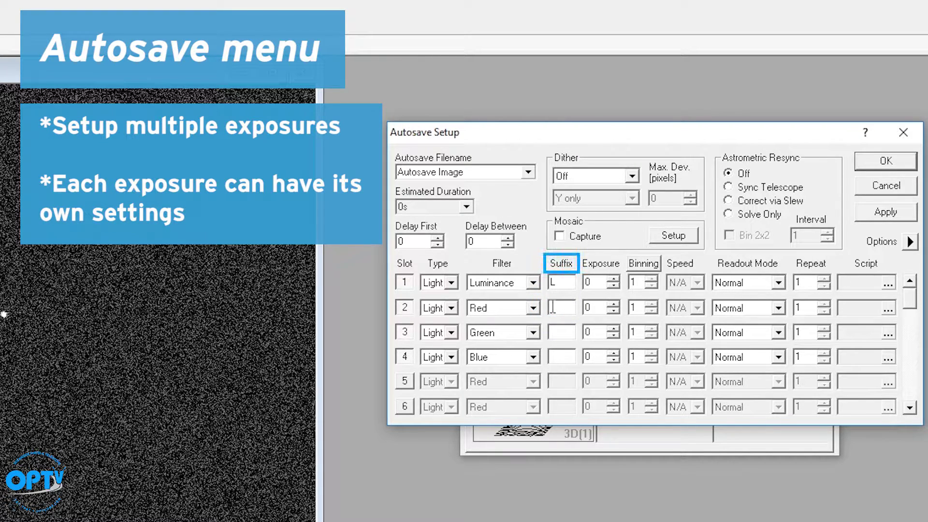
text(R)
click(560, 332)
text(G)
click(559, 354)
text(B)
Set the exposure time to 1 second in all four slots
double_click(586, 282)
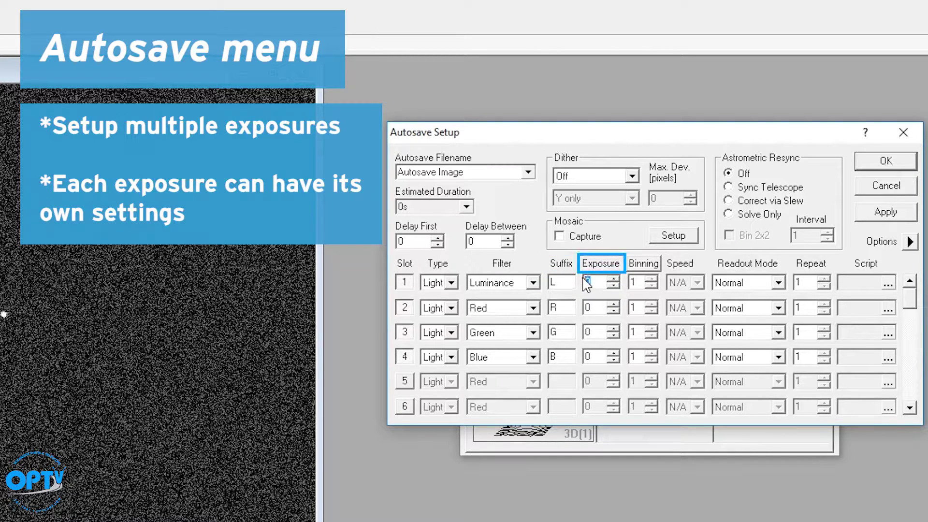
text(1)
double_click(587, 307)
text(1)
double_click(587, 332)
text(1)
double_click(588, 357)
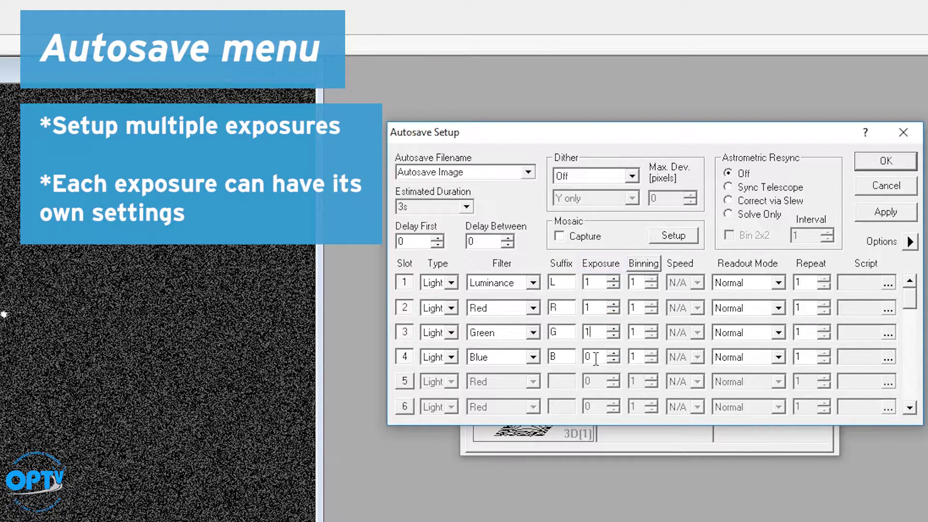
text(1)
Set binning to 2 for the Red, Green and Blue slots
click(653, 269)
click(651, 304)
click(654, 329)
click(652, 354)
Keep Normal readout, set every slot to repeat 3 times, and confirm the sequence
click(785, 286)
click(773, 296)
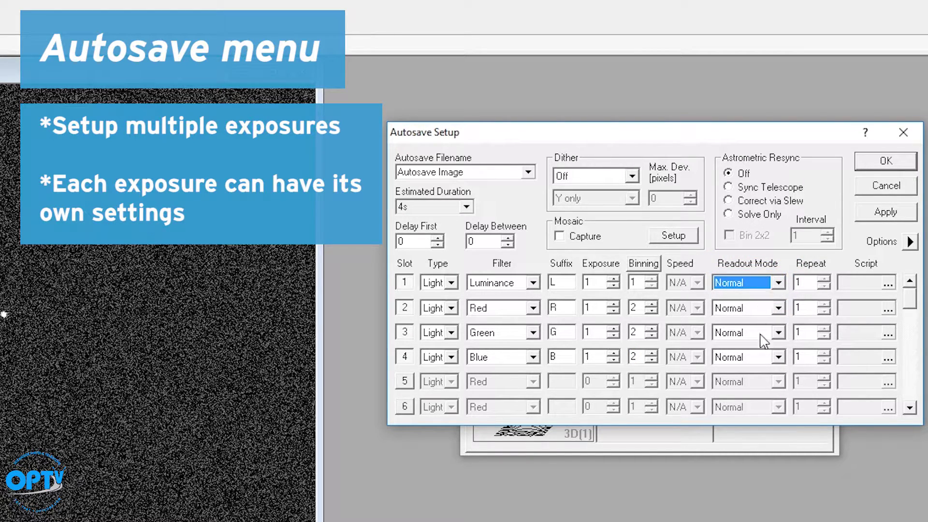
click(824, 279)
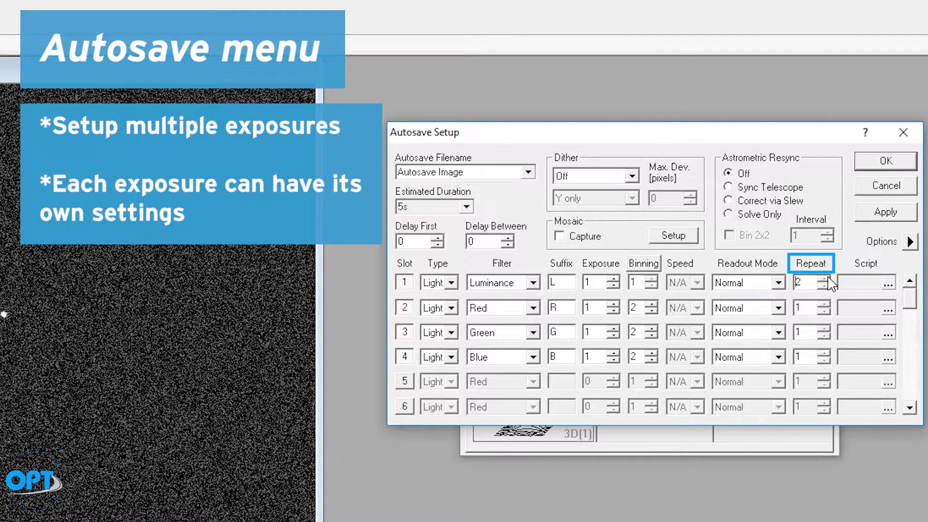
click(824, 304)
click(824, 304)
click(825, 329)
click(824, 329)
click(825, 353)
click(825, 354)
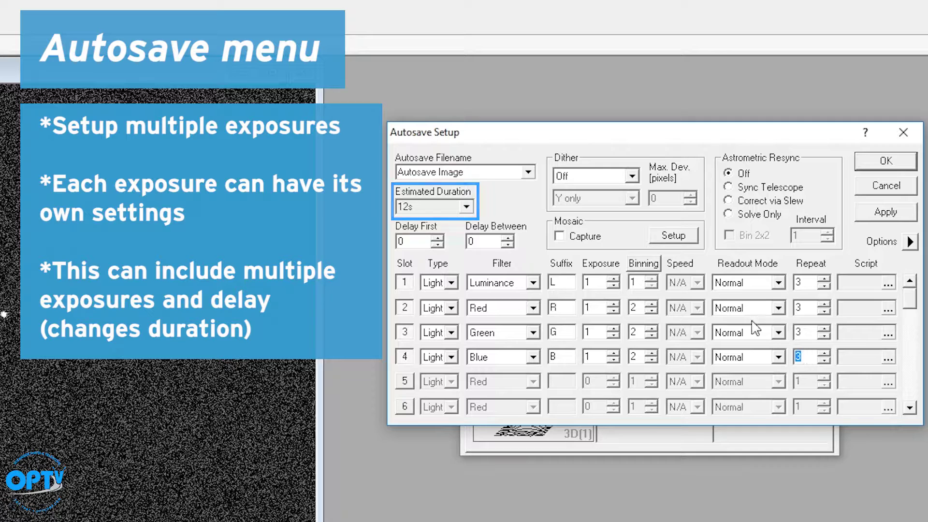
click(888, 161)
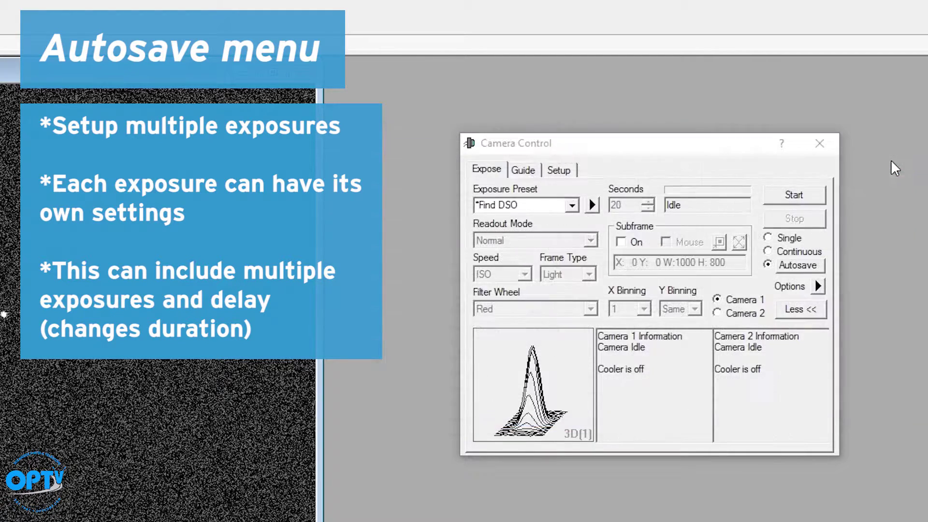
Start the LRGB autosave run and let it capture the 12 filtered images
click(816, 197)
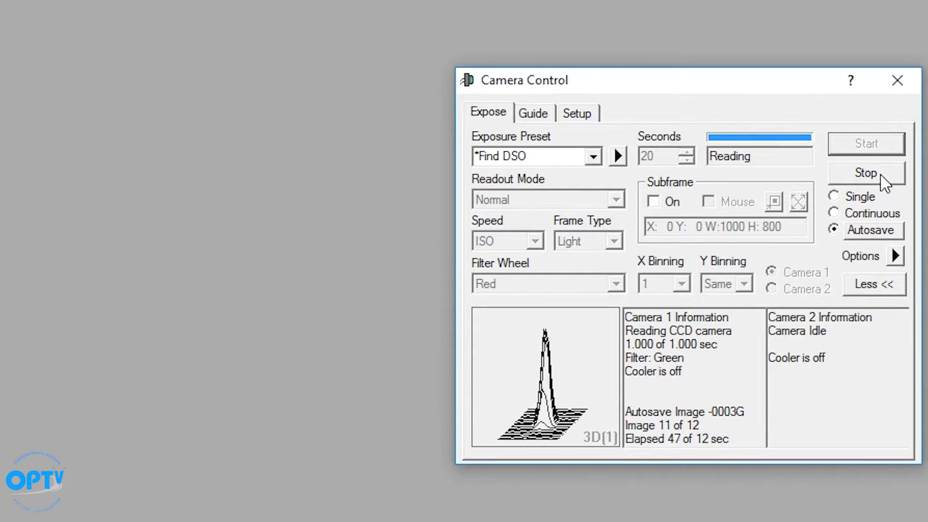
Stop the imaging run and take an exposure with the guide camera
click(880, 176)
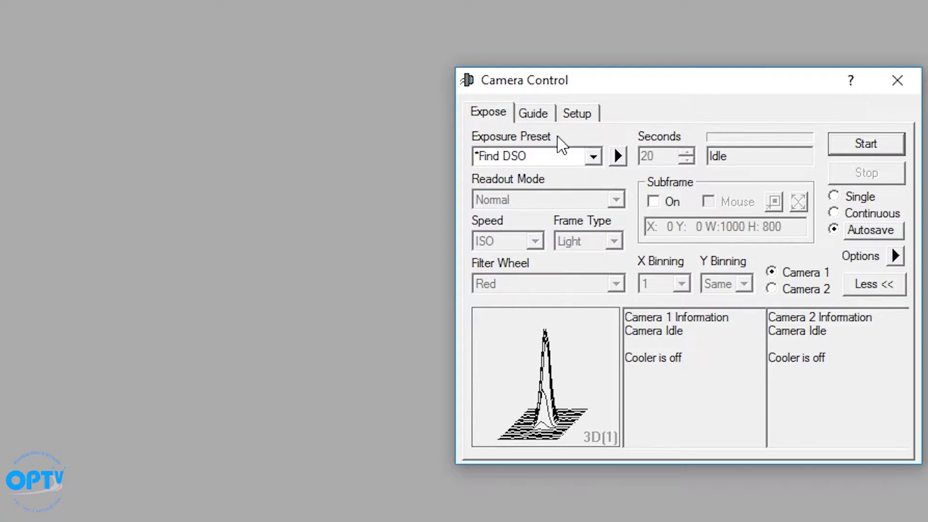
click(534, 114)
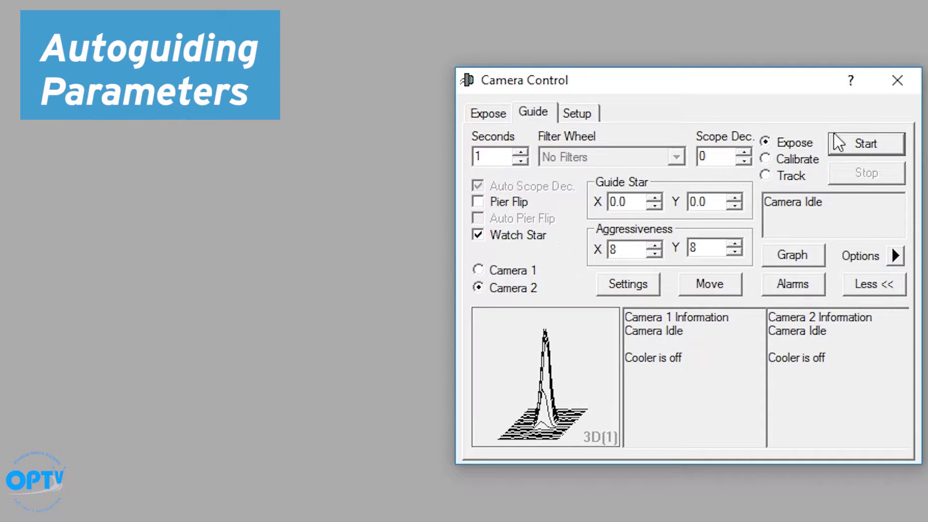
click(854, 144)
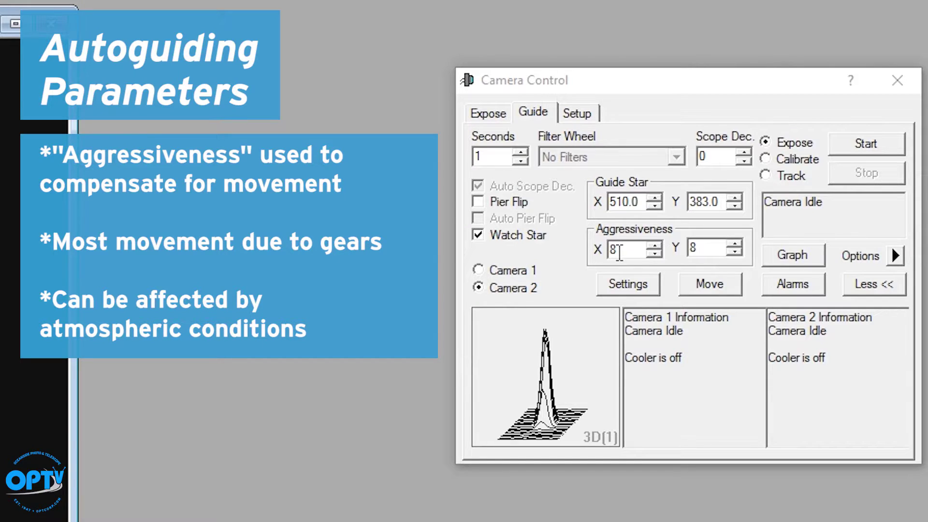
Lower guiding aggressiveness on the X and Y axes from 8 to 6
click(654, 253)
click(655, 253)
click(734, 253)
click(734, 253)
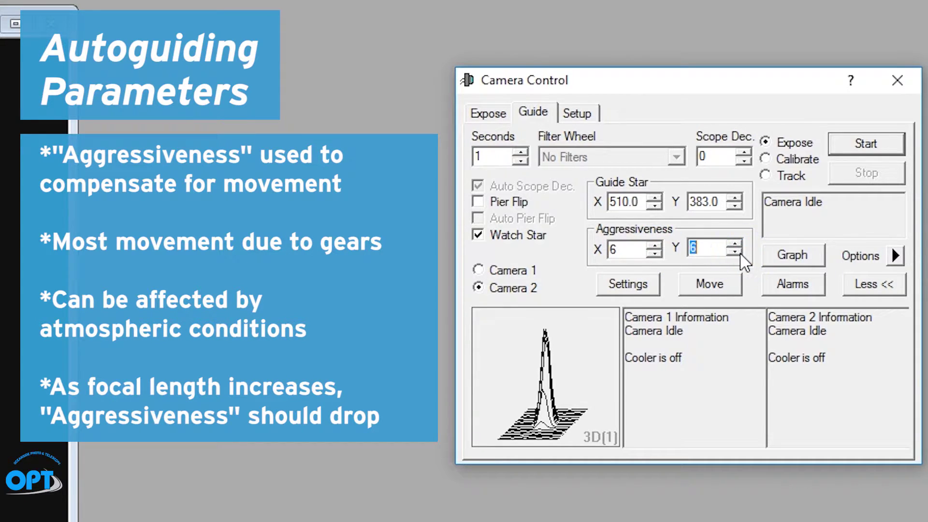
Set guiding aggressiveness to 5, lengthen guide exposures to 5 seconds, and bring up Guider Settings
click(734, 253)
click(654, 253)
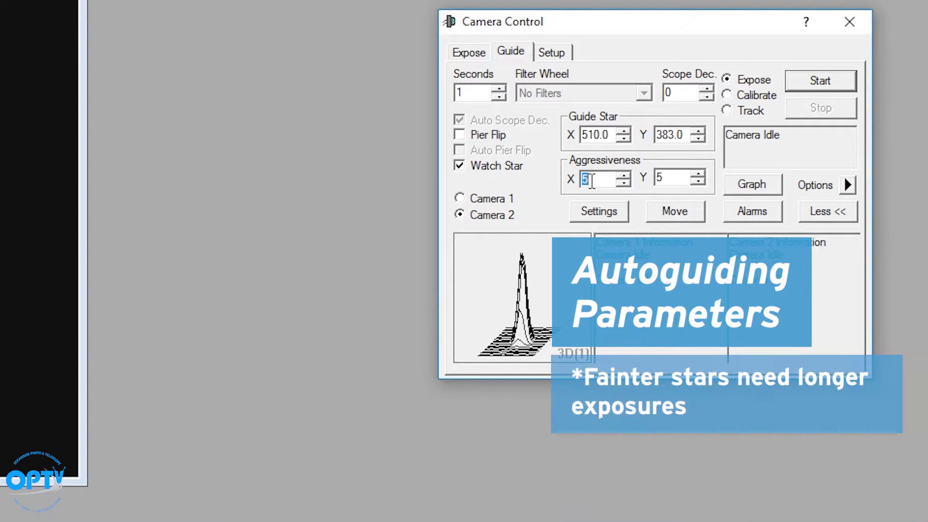
click(503, 88)
click(503, 88)
click(503, 89)
click(503, 89)
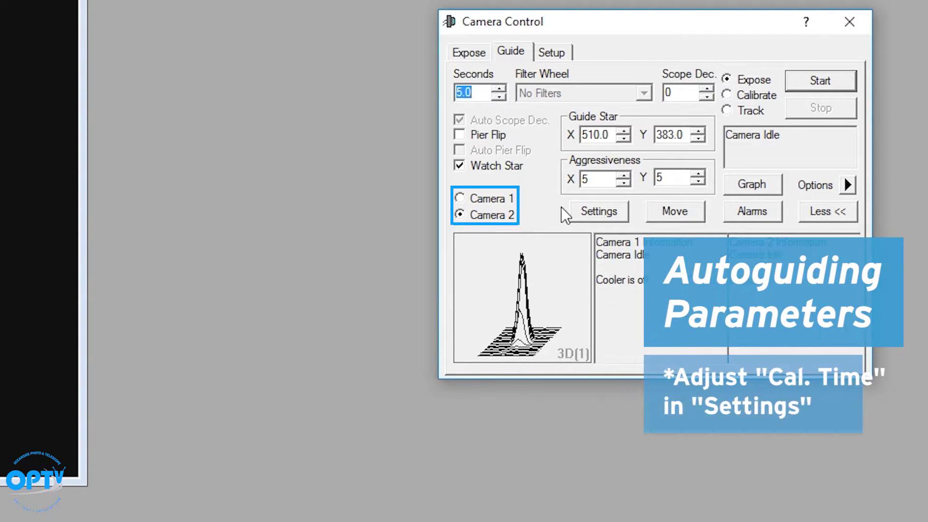
click(608, 212)
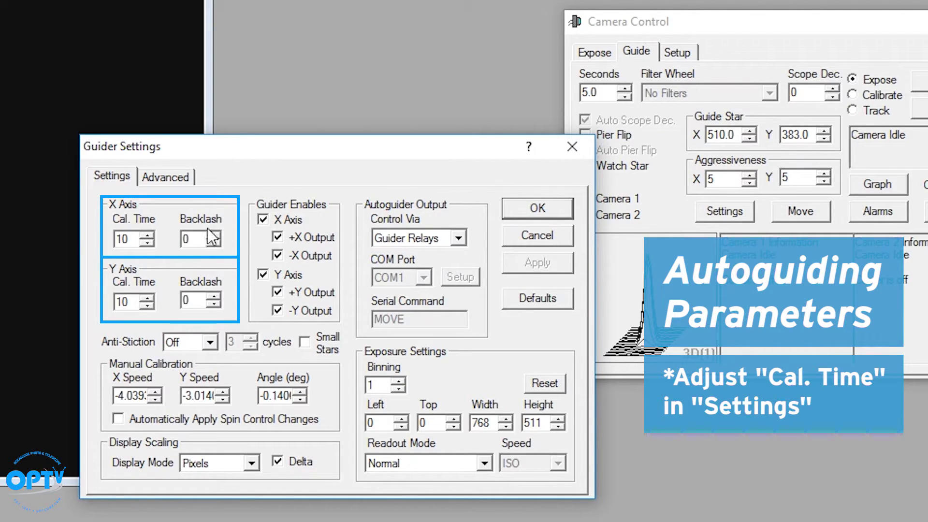
In Calibrate mode, shorten the X calibration time to 4, reduce the Y time, and run a calibration
click(860, 95)
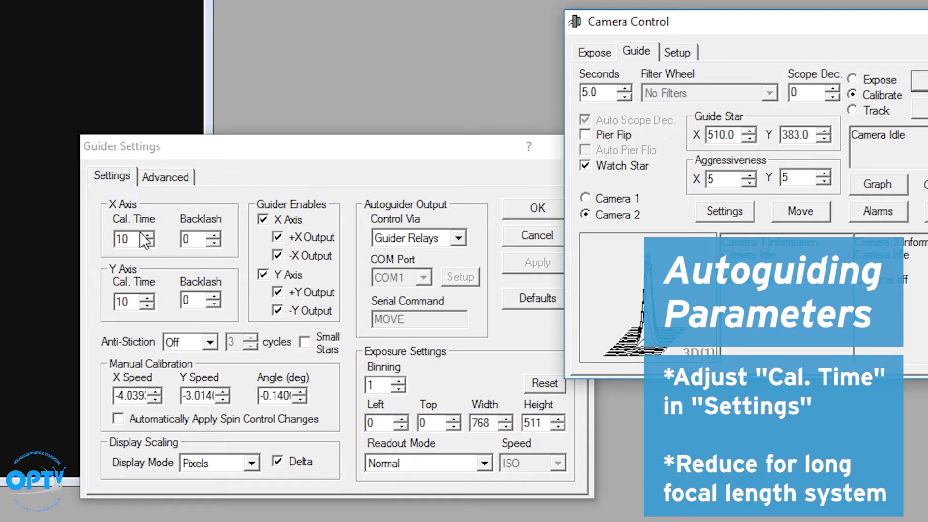
click(147, 244)
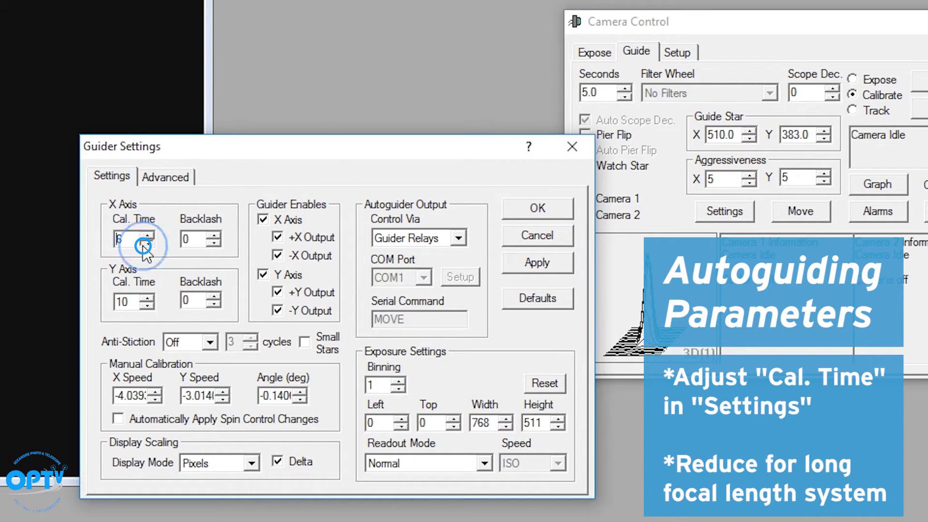
click(146, 306)
click(146, 306)
click(146, 306)
click(146, 306)
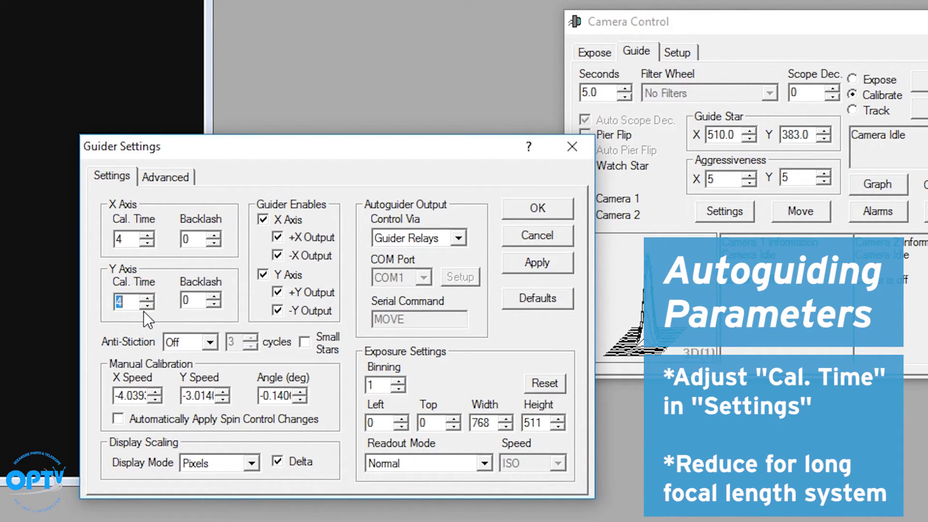
click(523, 209)
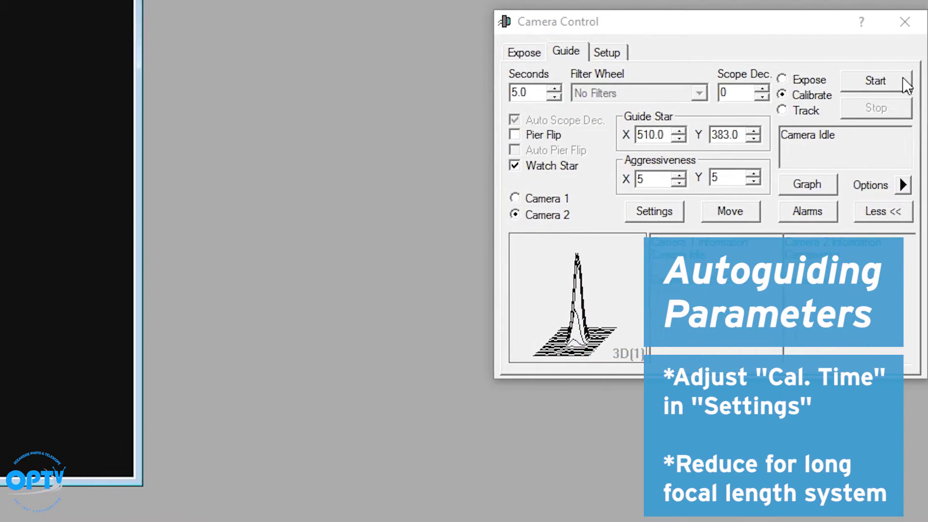
click(828, 76)
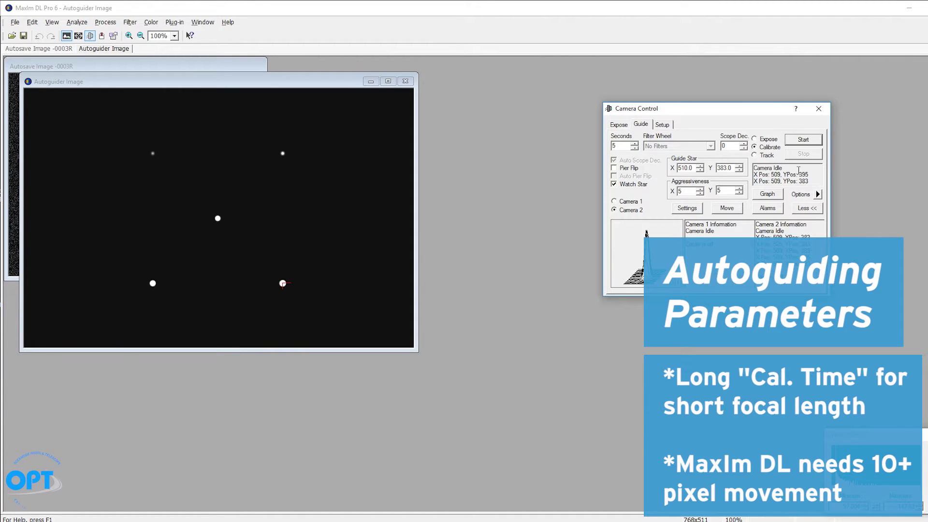
Reset the X and Y calibration times to 10 and run a fresh guider calibration
click(693, 213)
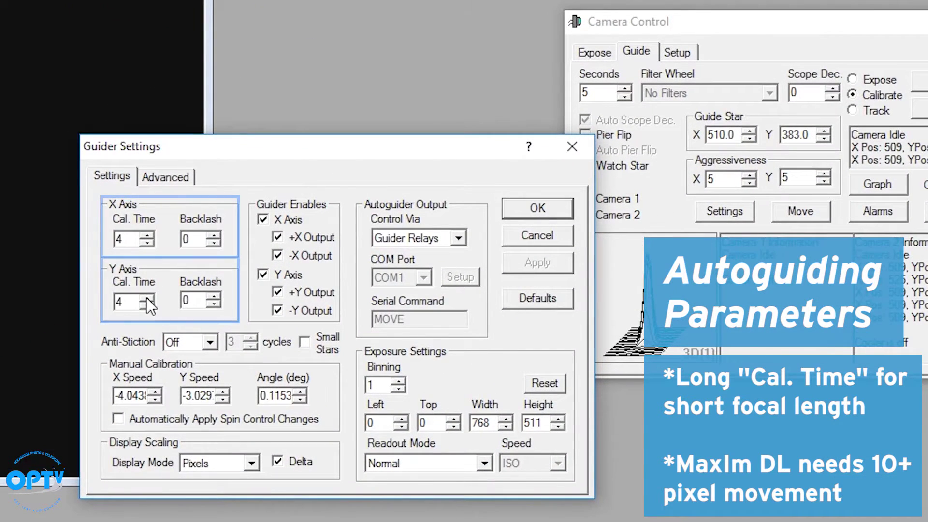
click(386, 254)
click(146, 298)
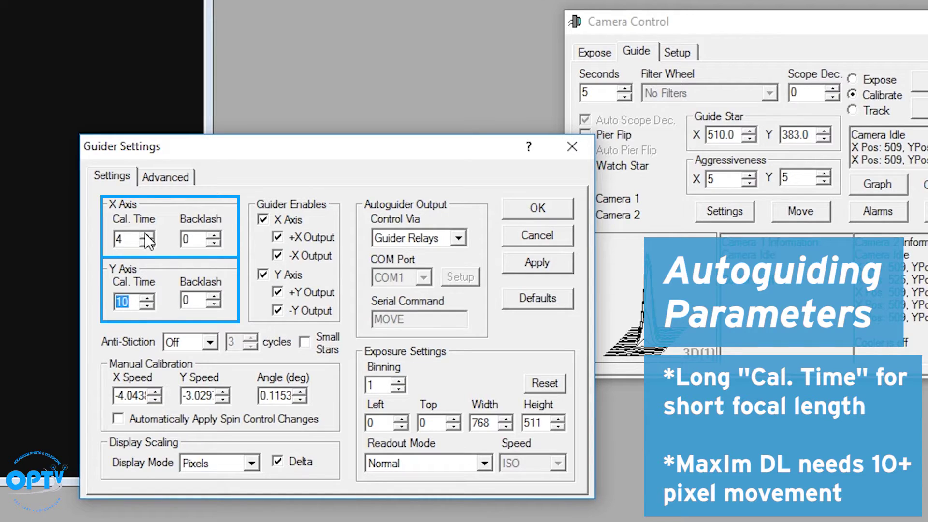
click(147, 235)
click(147, 234)
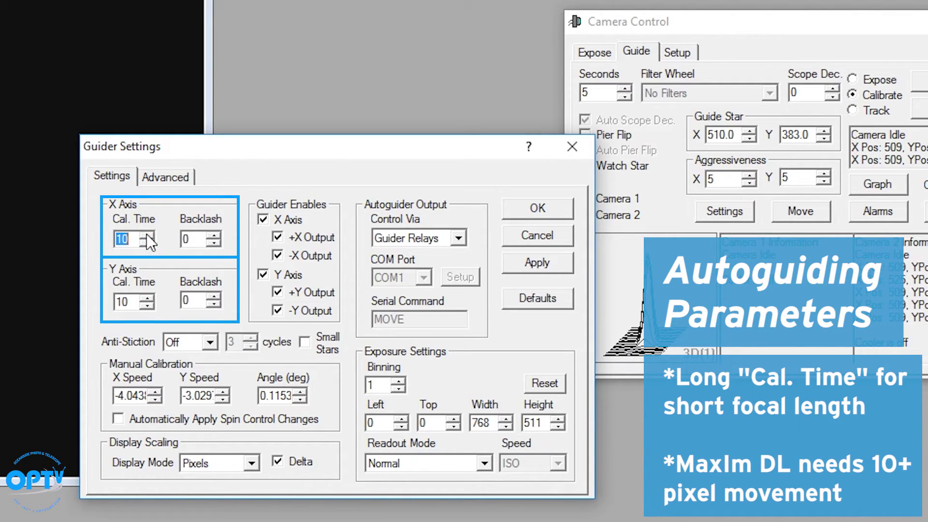
click(536, 262)
click(538, 208)
click(848, 151)
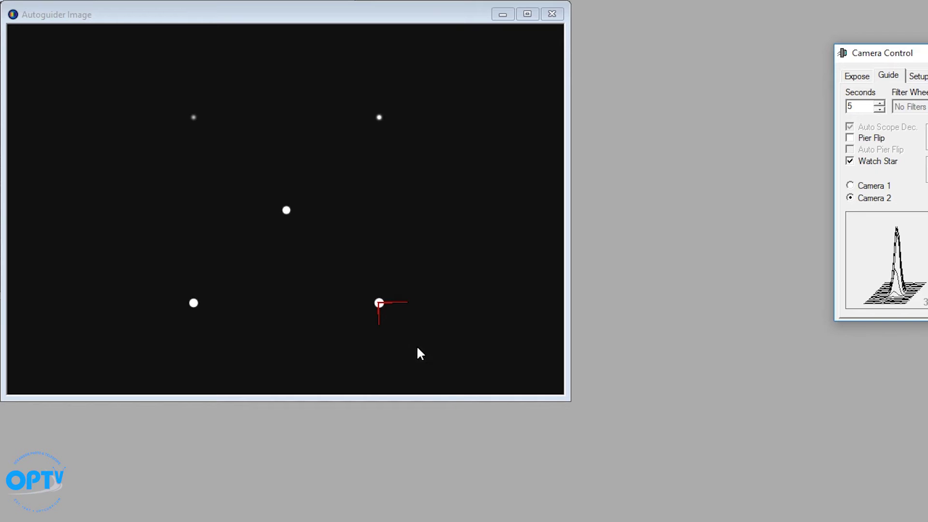
Select the centre star as the guide star and start the autoguider in Track mode
click(286, 211)
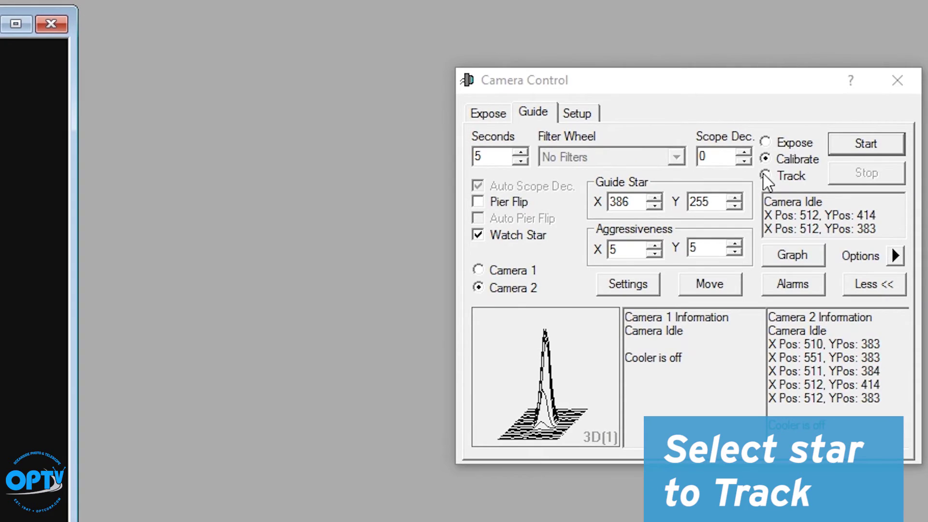
click(765, 175)
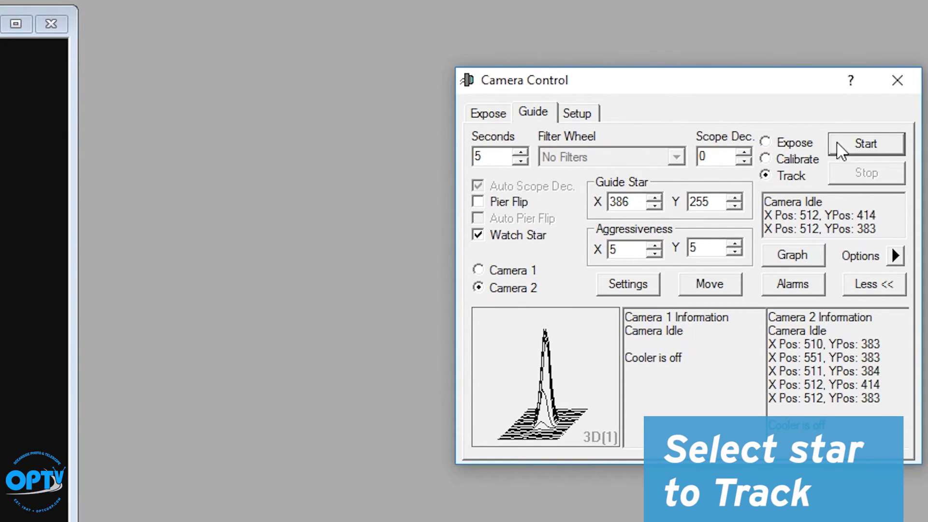
click(844, 142)
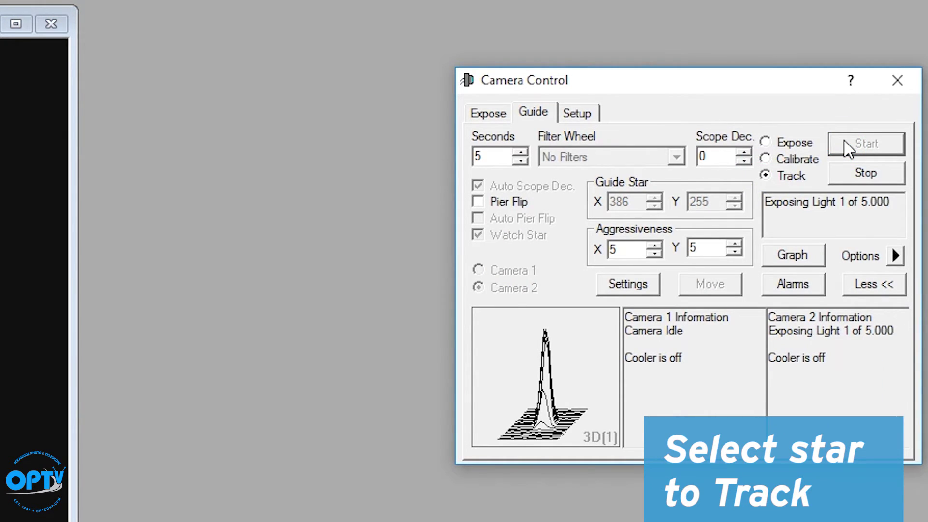
Open the Autosave sequence setup and raise slot 1's exposure to 10 seconds
click(493, 116)
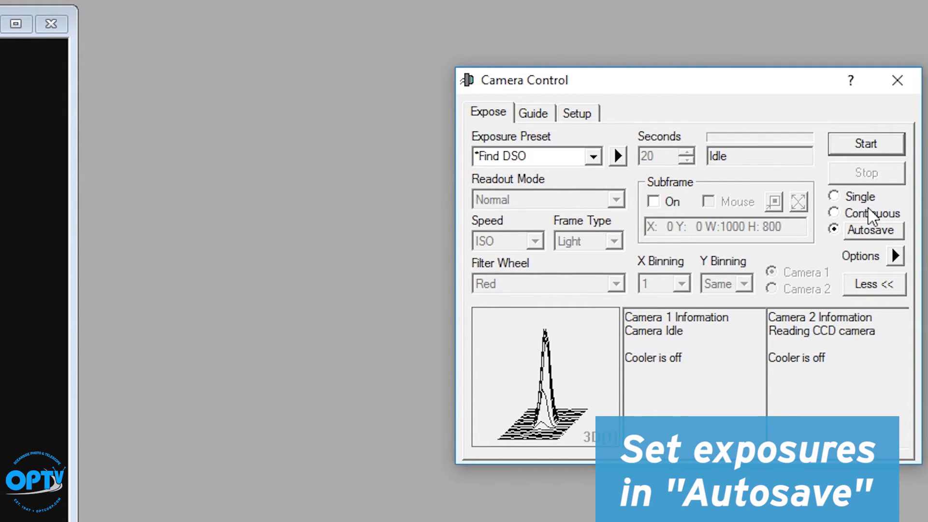
click(870, 230)
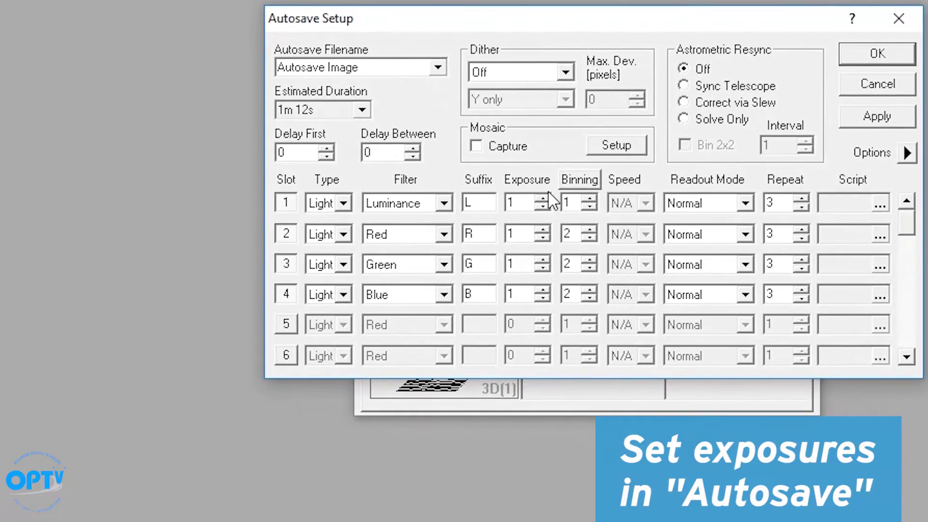
click(644, 246)
click(544, 198)
click(544, 199)
click(544, 198)
click(544, 198)
click(544, 198)
click(545, 198)
click(544, 198)
click(544, 198)
click(533, 233)
Set the other slots' exposures to 10 seconds, apply and confirm, then start the sequence
text(0)
click(524, 264)
text(0)
click(525, 288)
text(0)
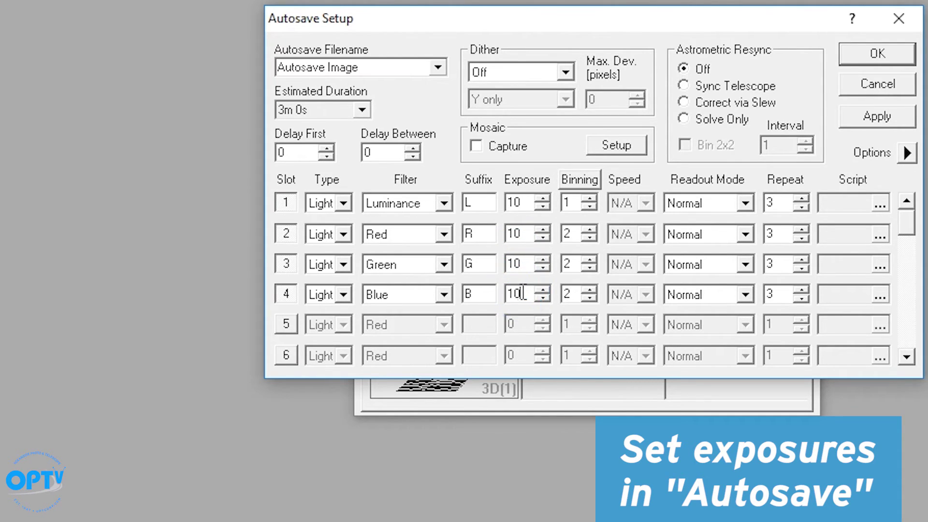
click(878, 114)
click(882, 56)
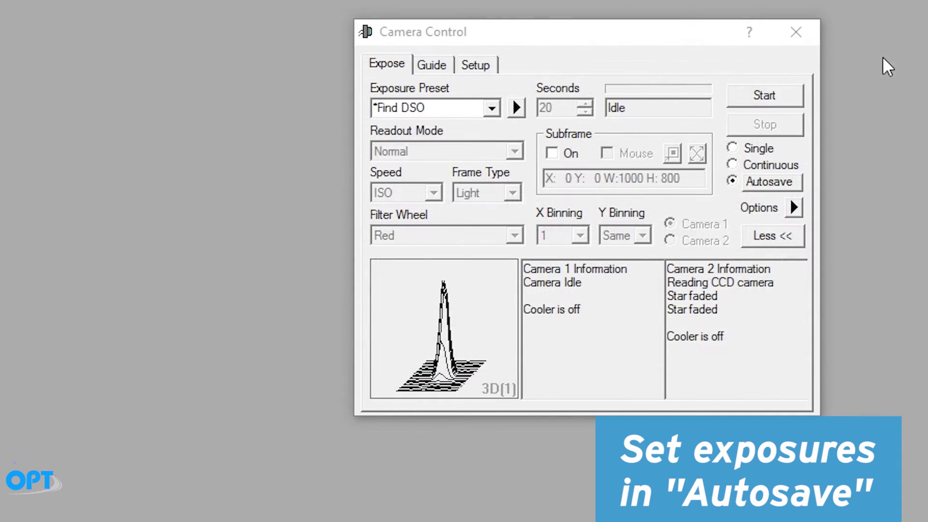
click(765, 95)
click(766, 97)
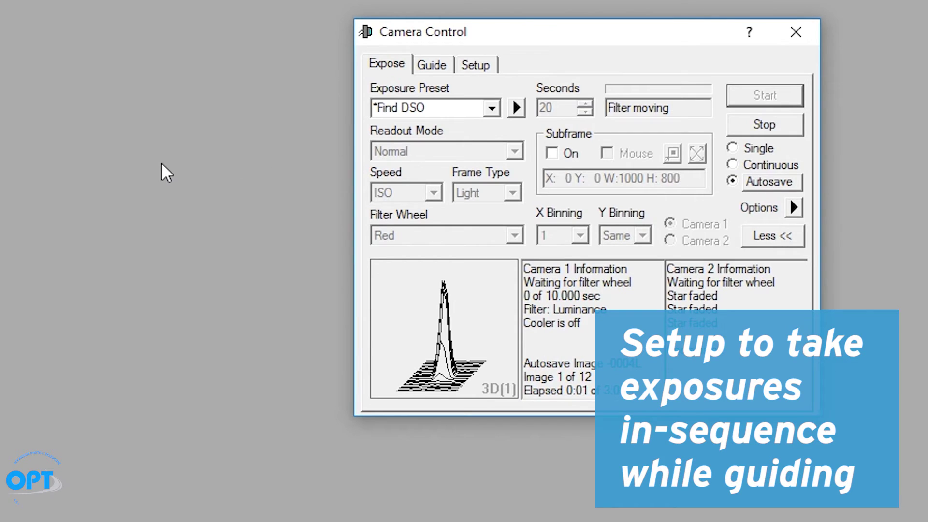